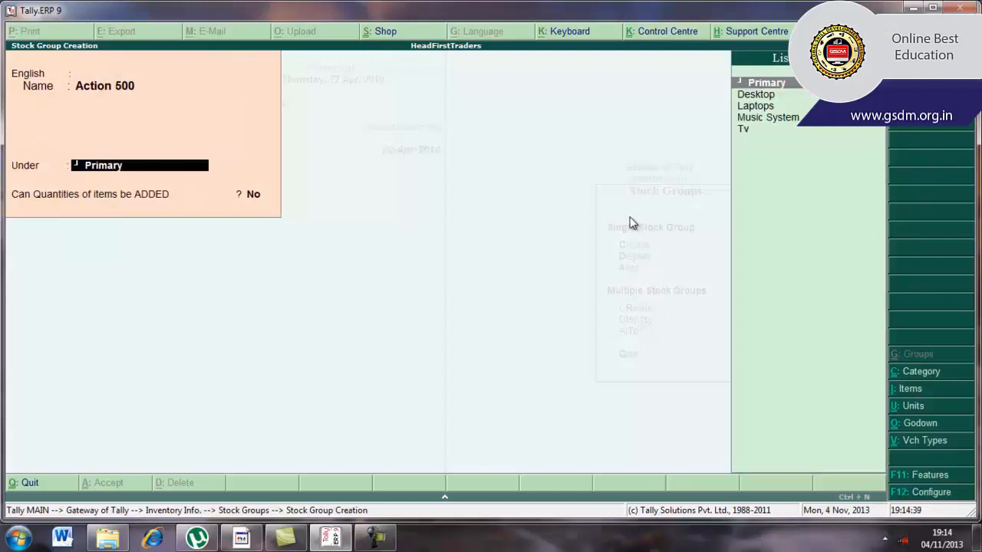
- Save the Action 500 stock group under Primary with adding of item quantities set to No, and leave stock group creation
key("Return")
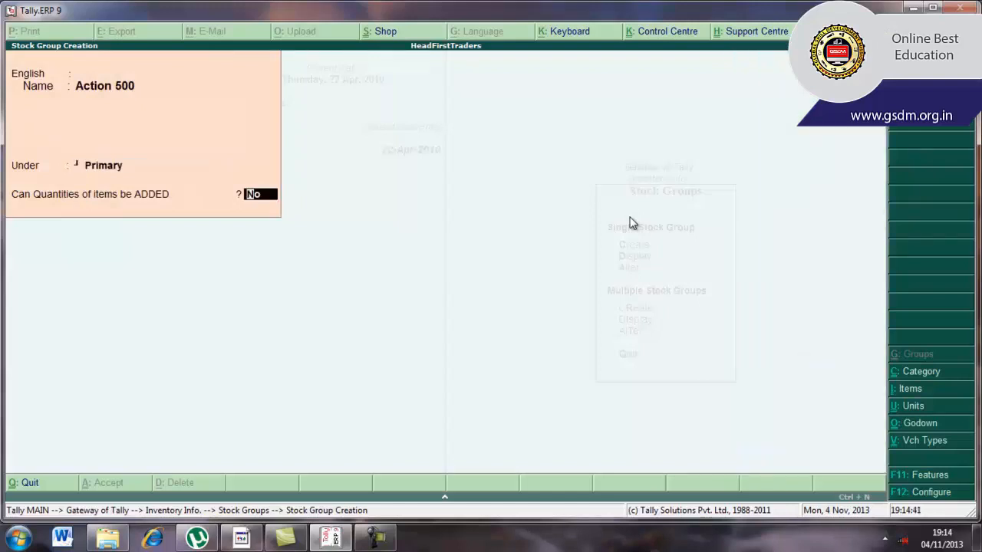
key("Return")
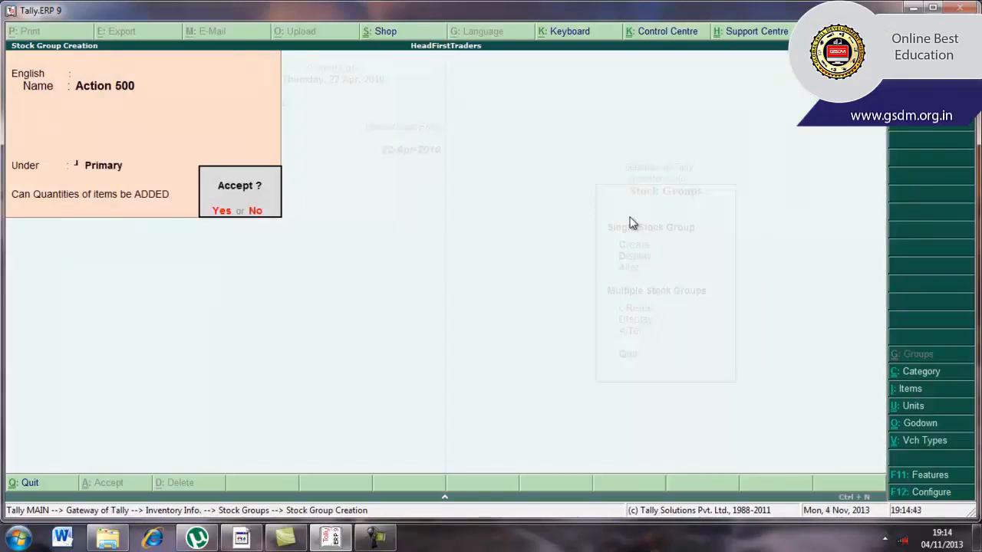
key("Return")
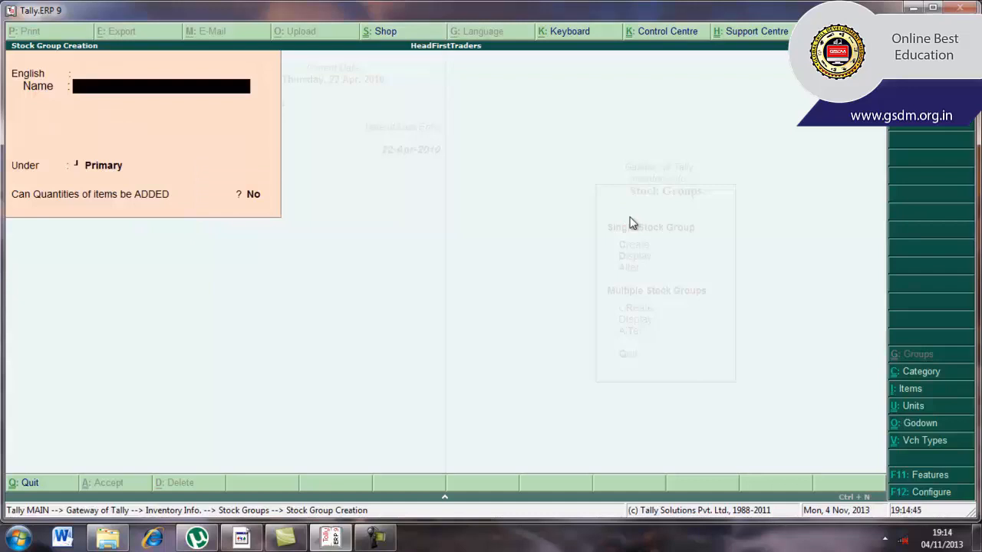
key("Escape")
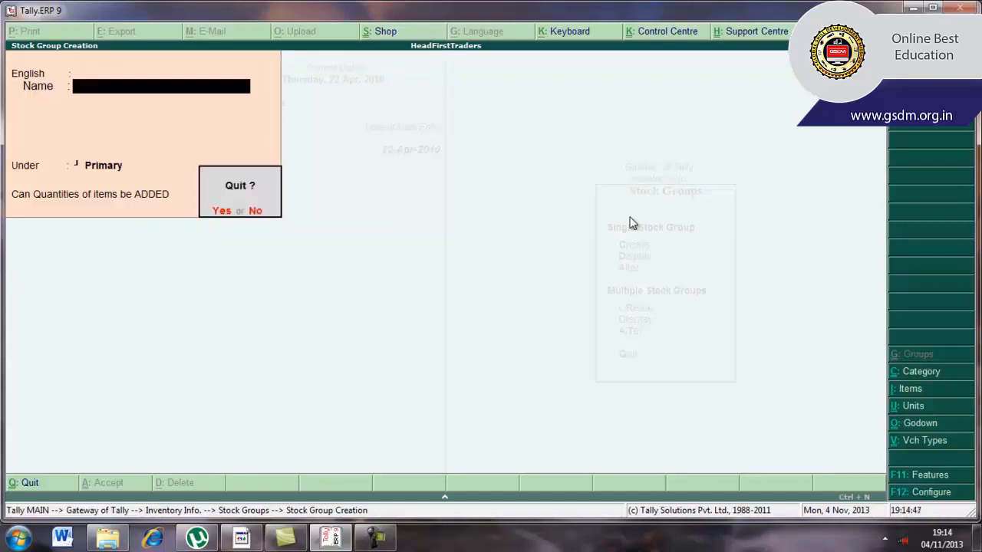
key("Return")
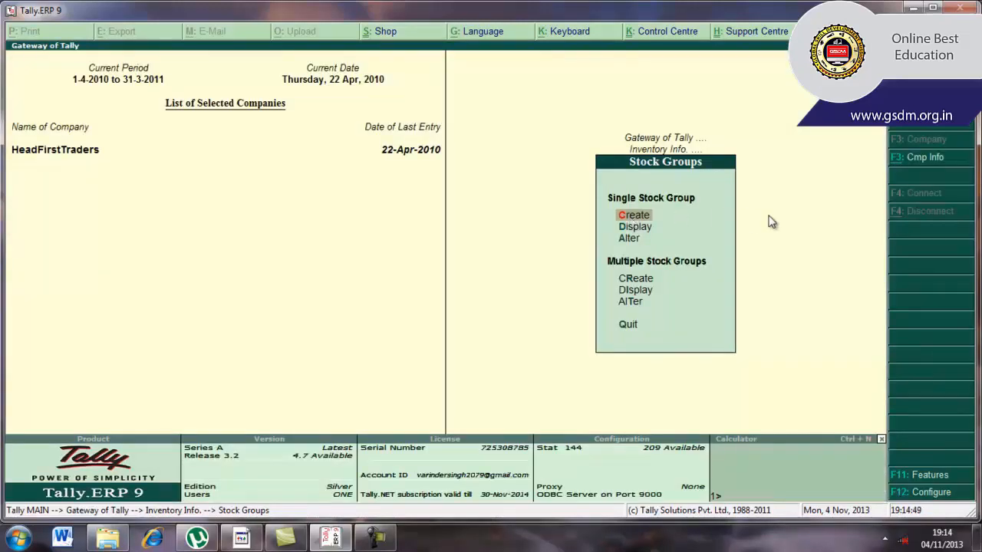
key("Escape")
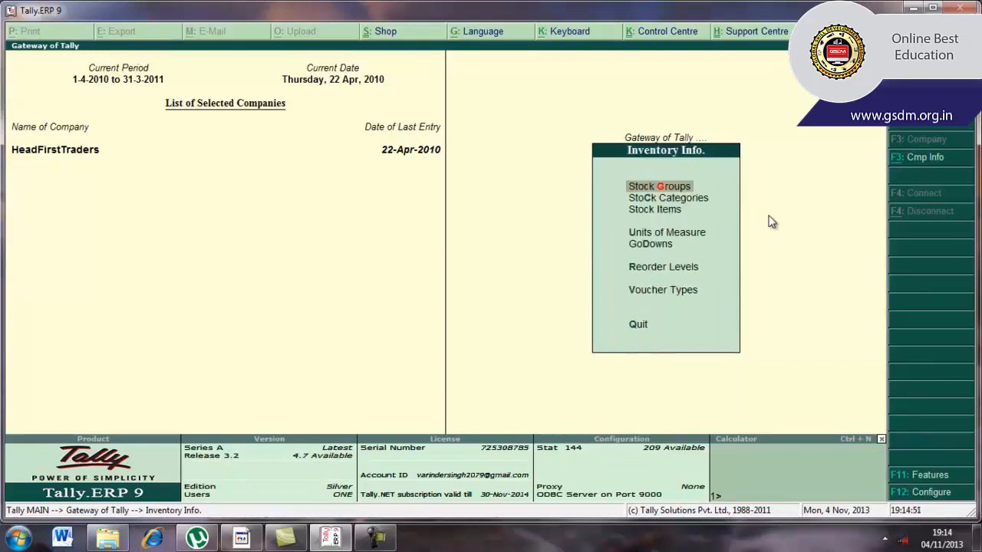
- Create a single stock category named 100mg under Primary and return to the inventory masters
key("Down")
key("Return")
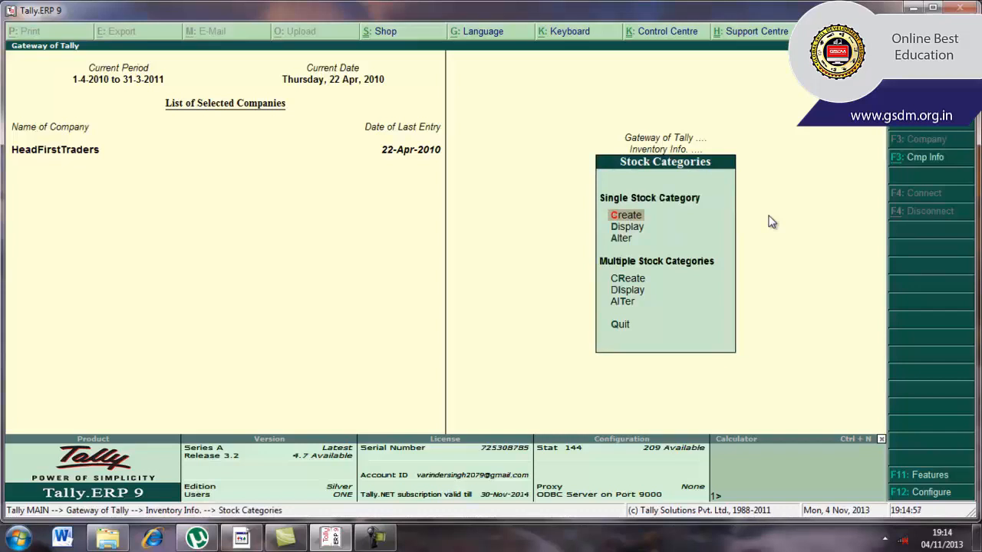
key("Return")
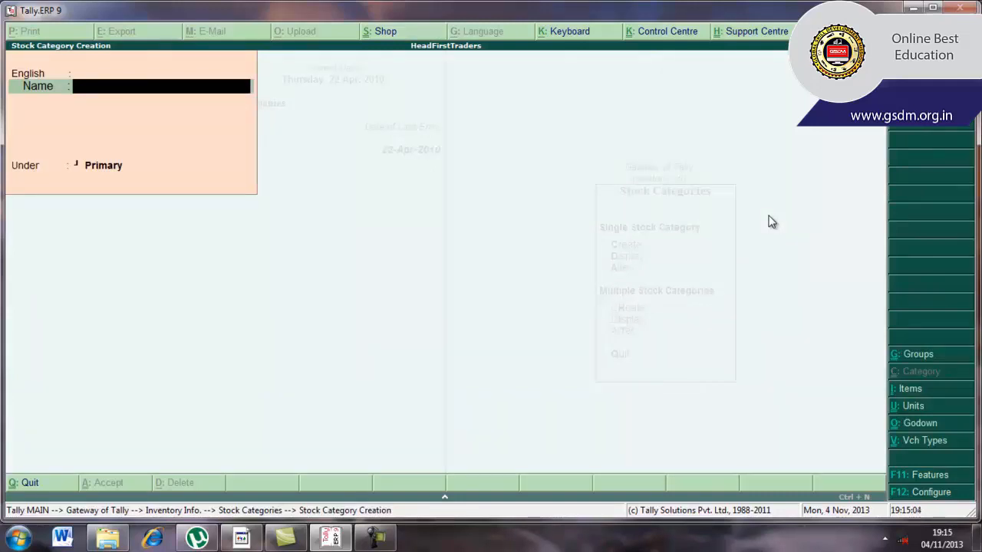
type("100ms")
key("BackSpace")
type("g")
key("Return")
key("Return")
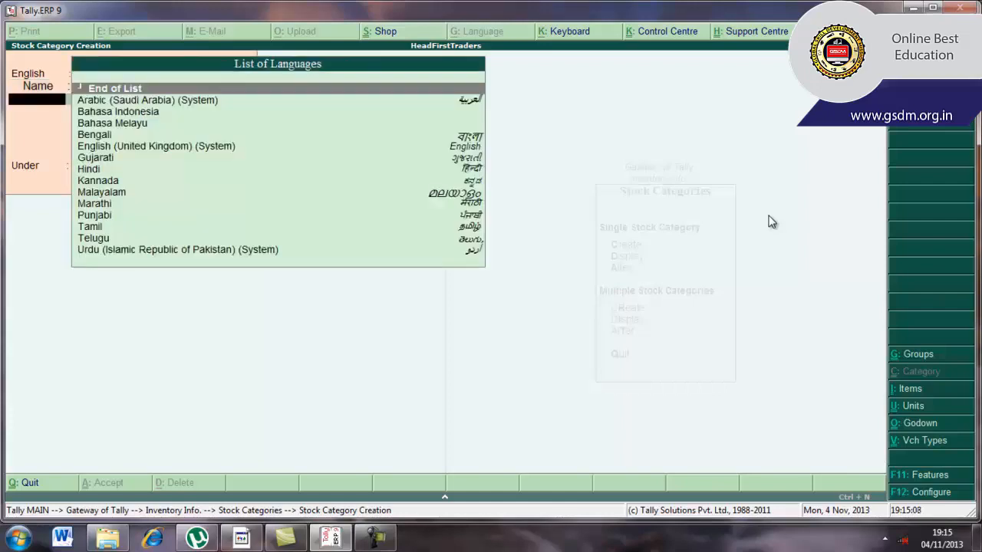
key("Return")
key("Return")
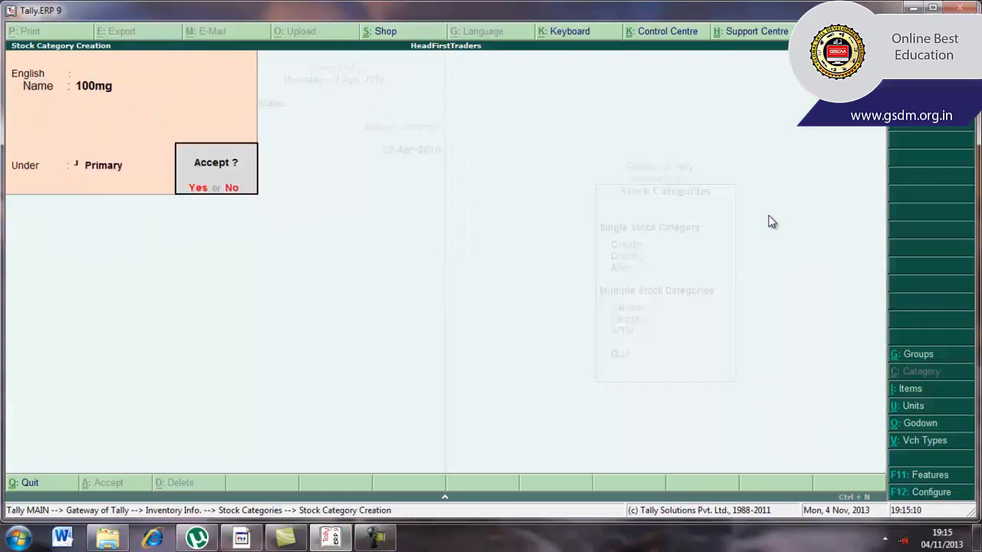
key("Return")
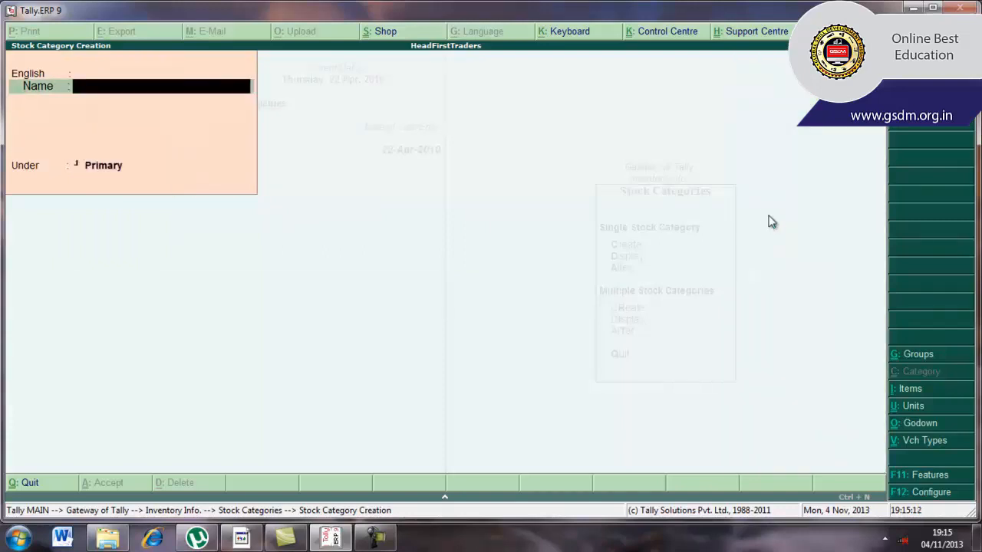
key("Escape")
key("Return")
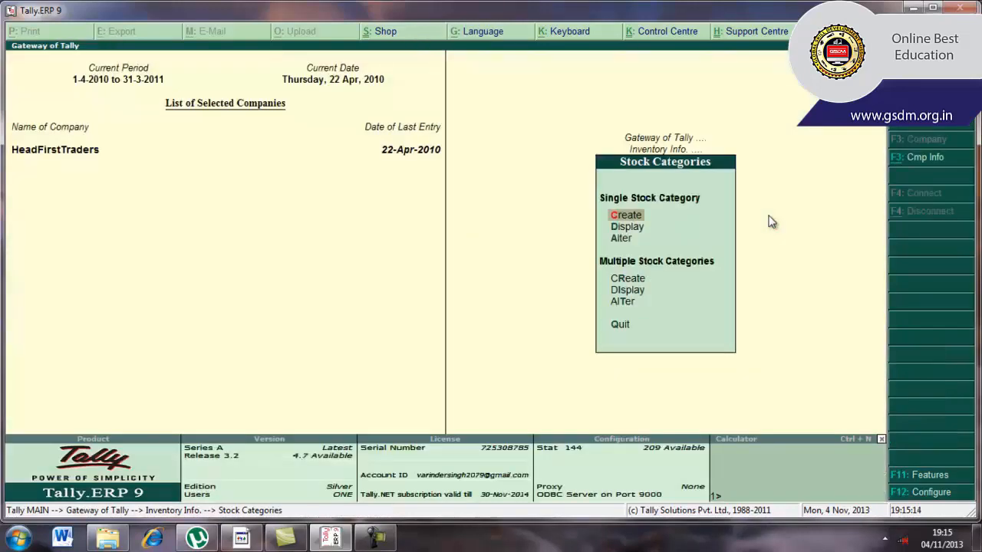
key("Escape")
- Create a single stock group named Tablets under Primary with adding of item quantities set to No
key("Down")
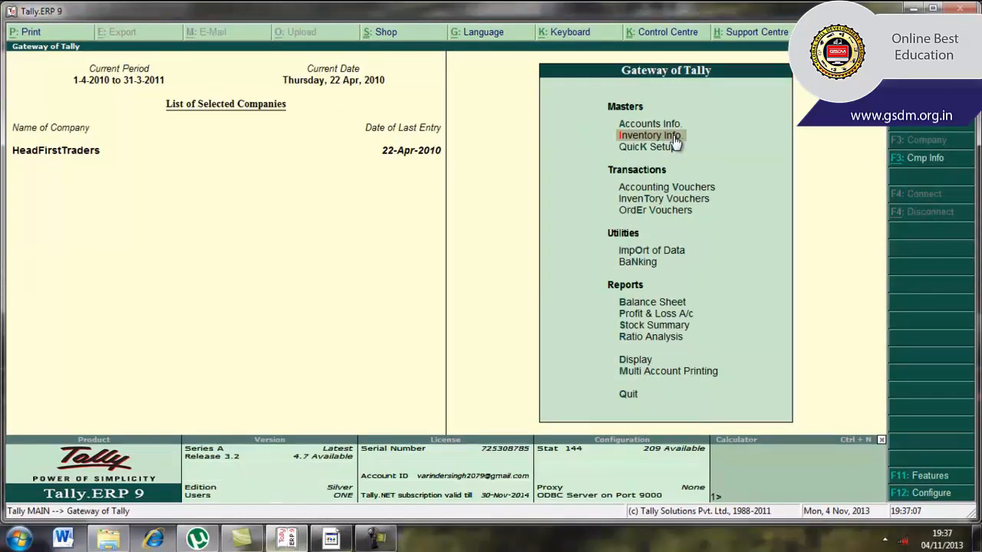
key("Return")
key("Return")
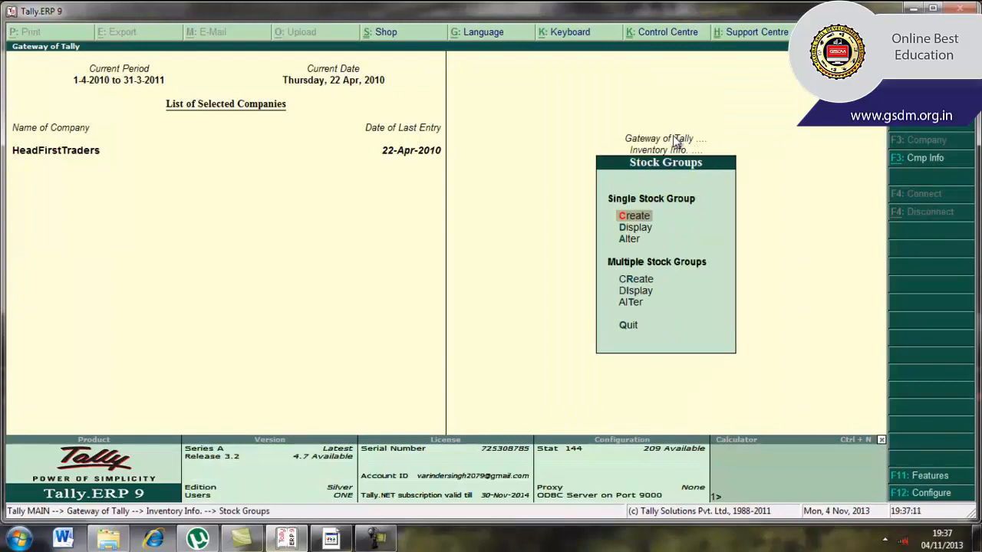
key("Return")
type("Tablets")
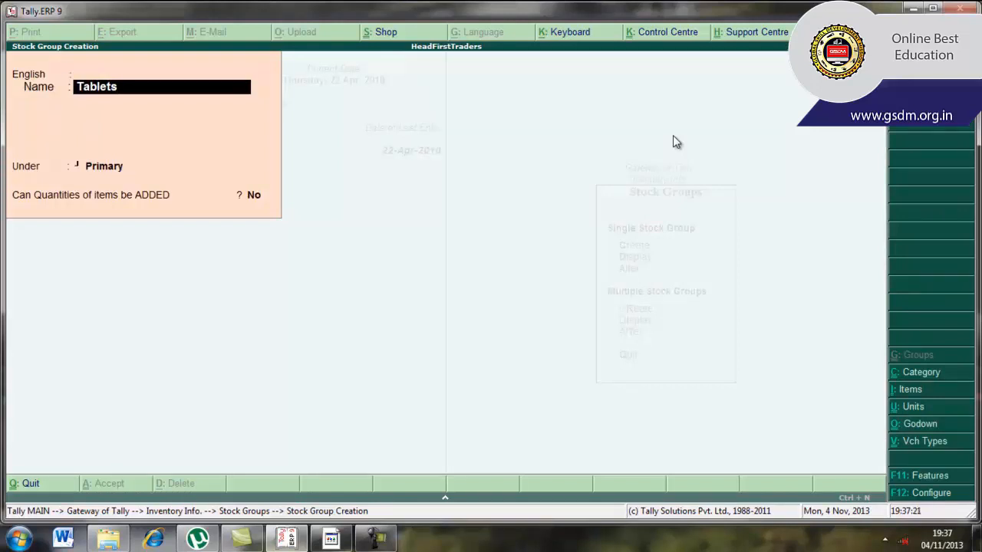
key("Return")
key("Return")
key("Return")
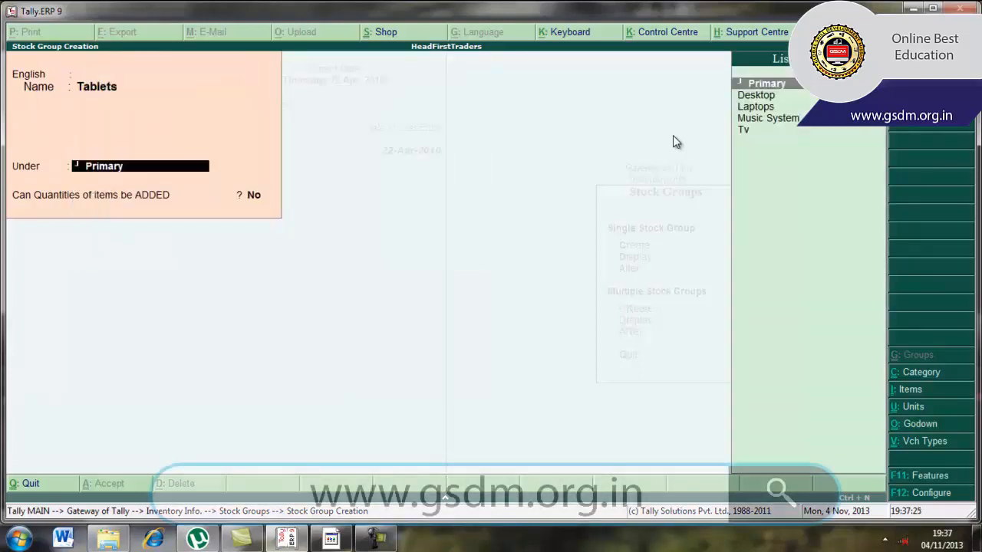
key("Return")
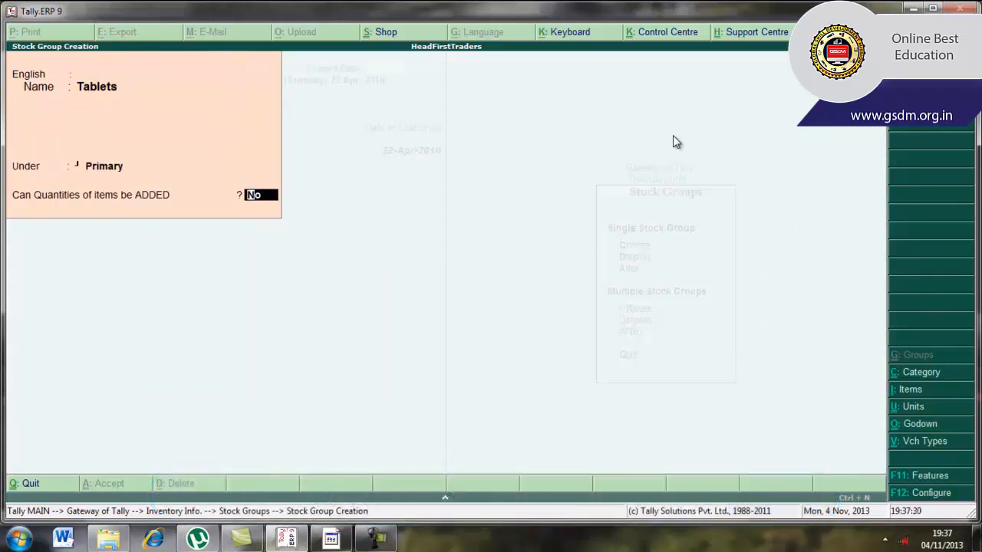
key("Return")
key("Return")
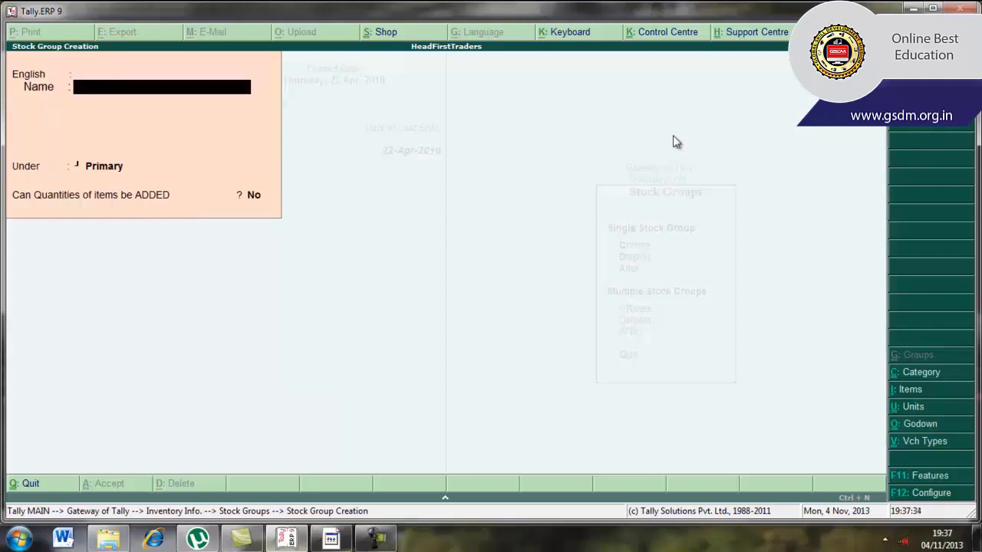
key("Escape")
key("Return")
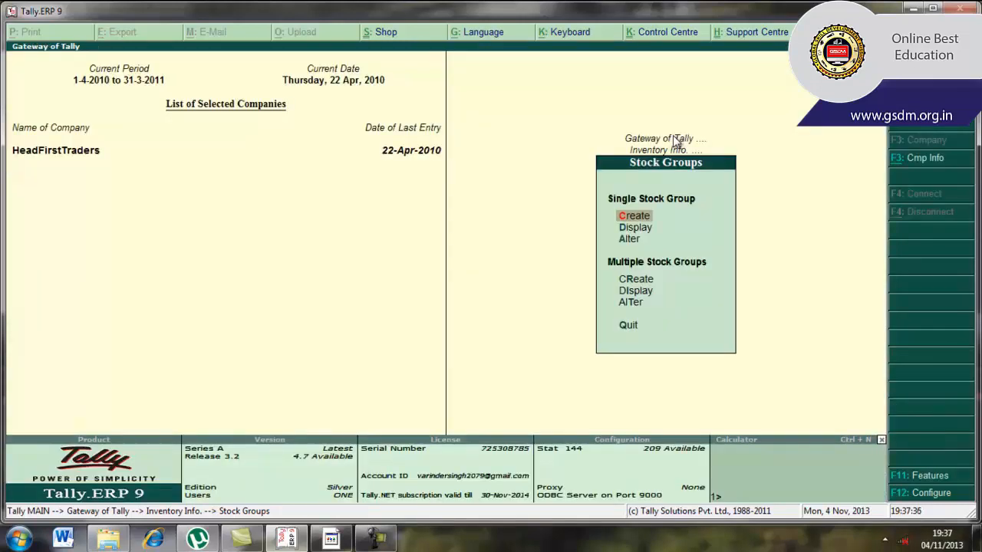
key("Escape")
- Create the single stock category 100mg under Primary, then leave stock category creation
key("Down")
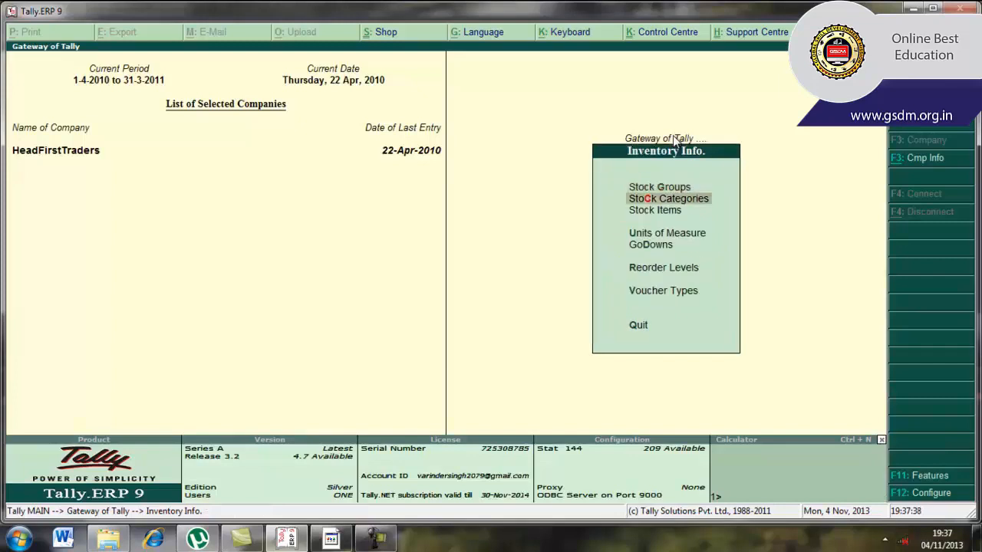
key("Return")
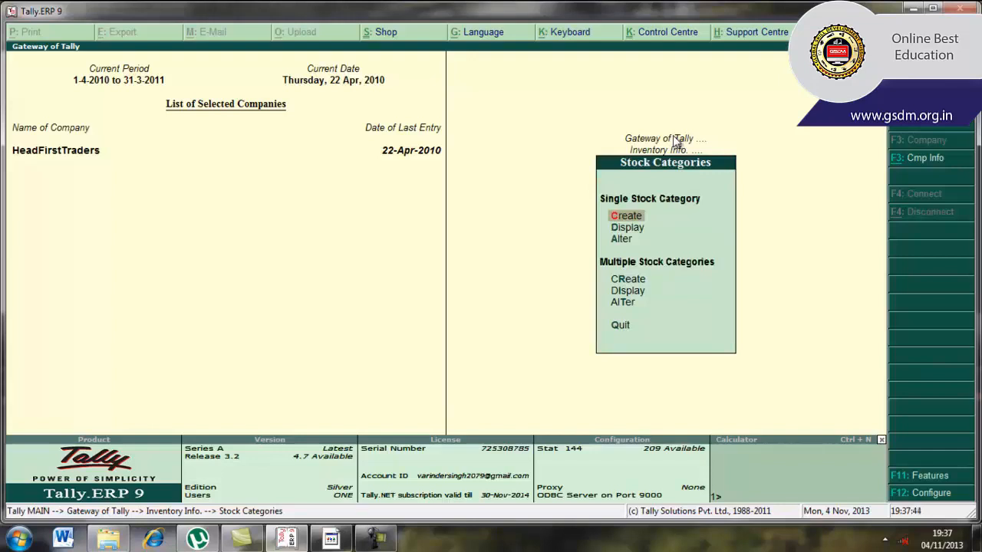
key("Return")
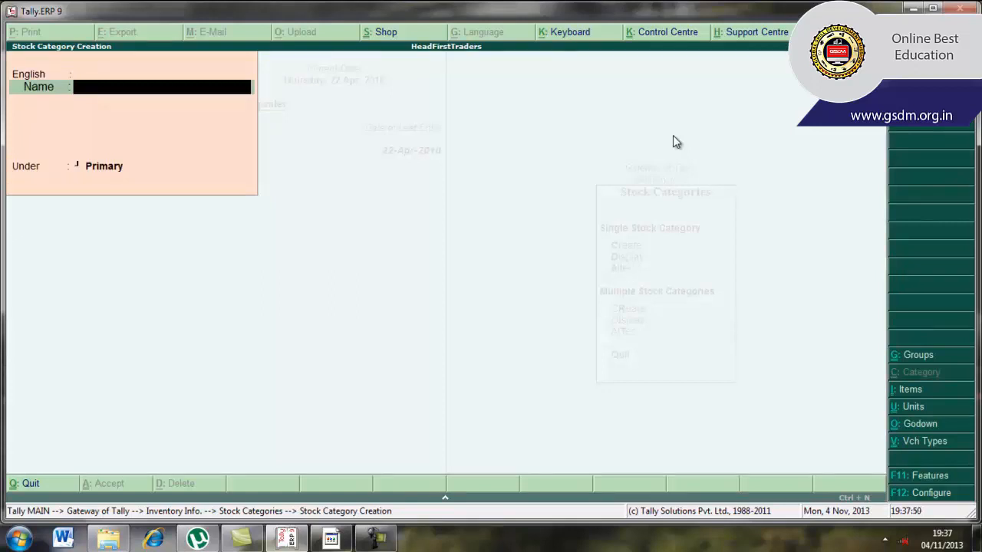
type("100mg")
key("Return")
key("Return")
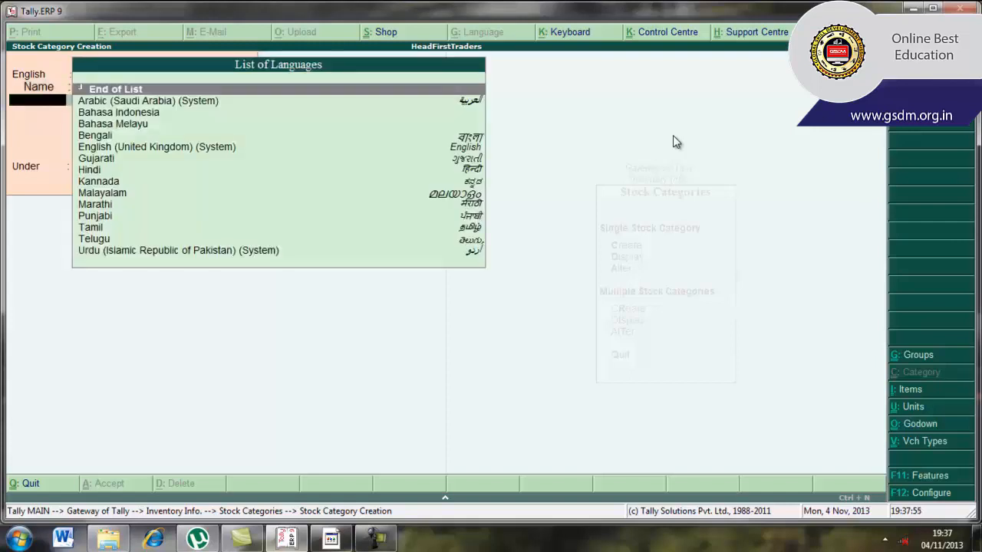
key("Return")
key("Return")
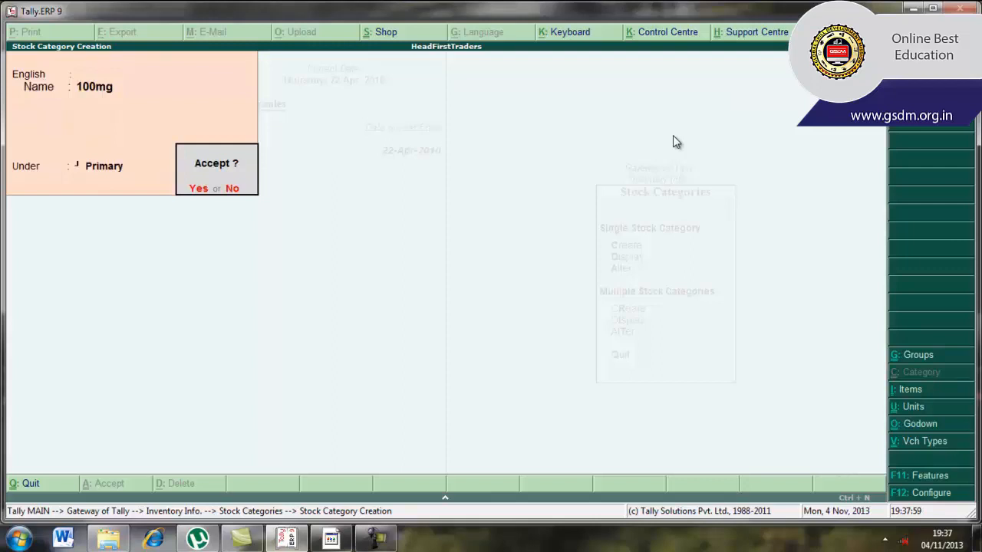
key("Return")
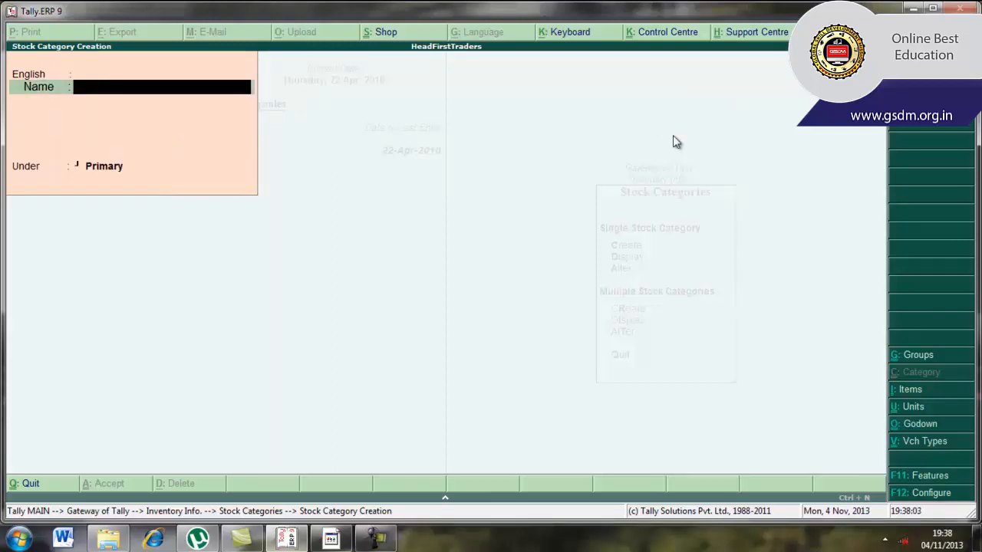
key("Escape")
key("Escape")
- Start a new single stock item named Action 500(100mg), leaving the alias empty
key("Down")
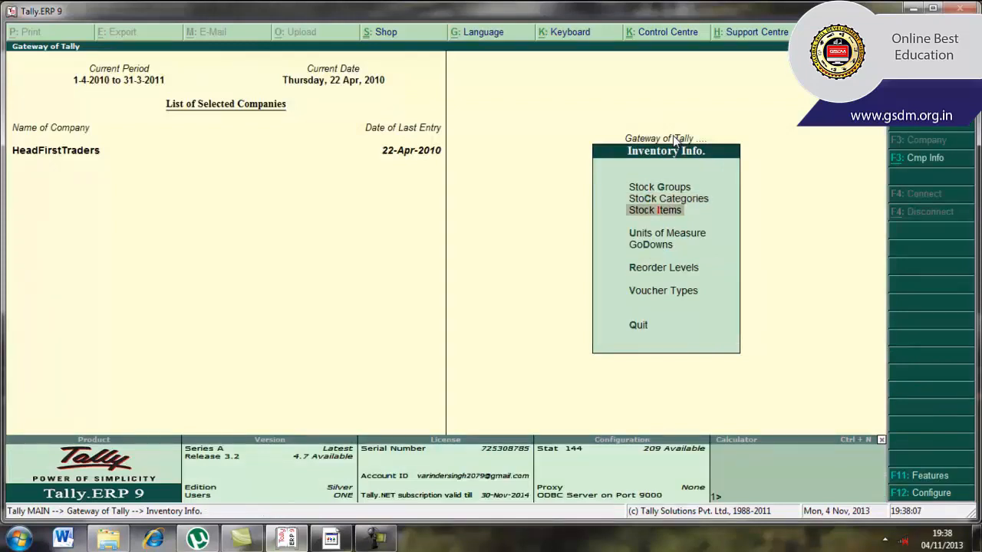
key("Return")
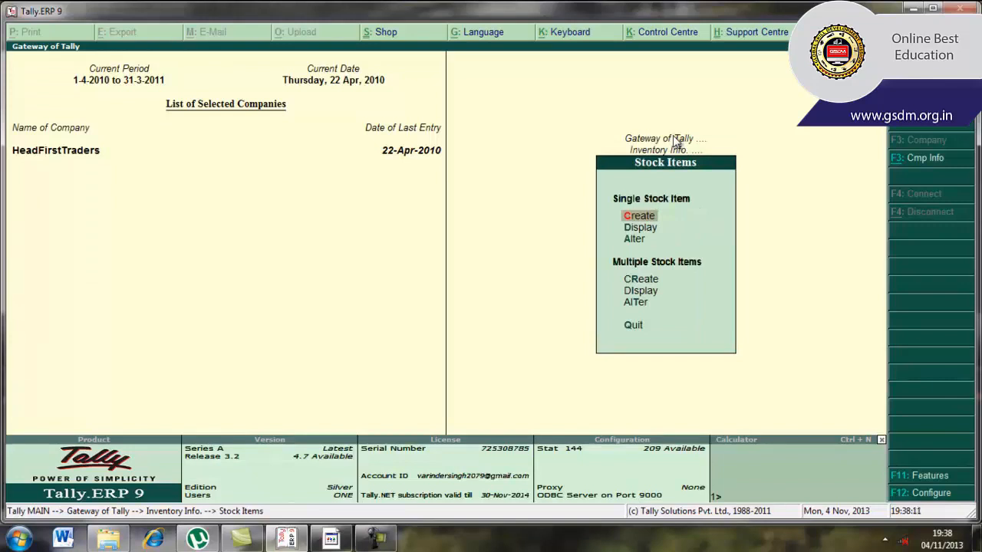
key("Return")
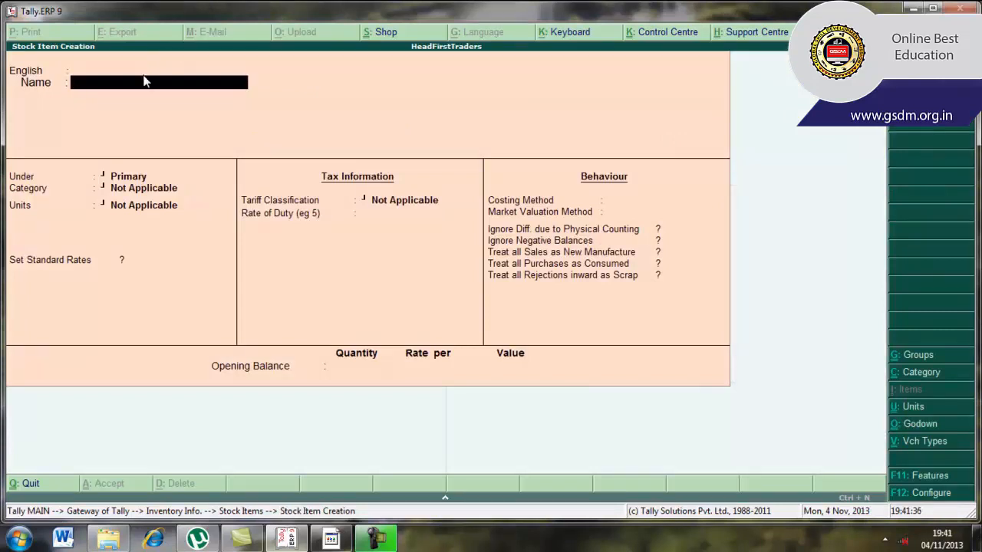
type("Action")
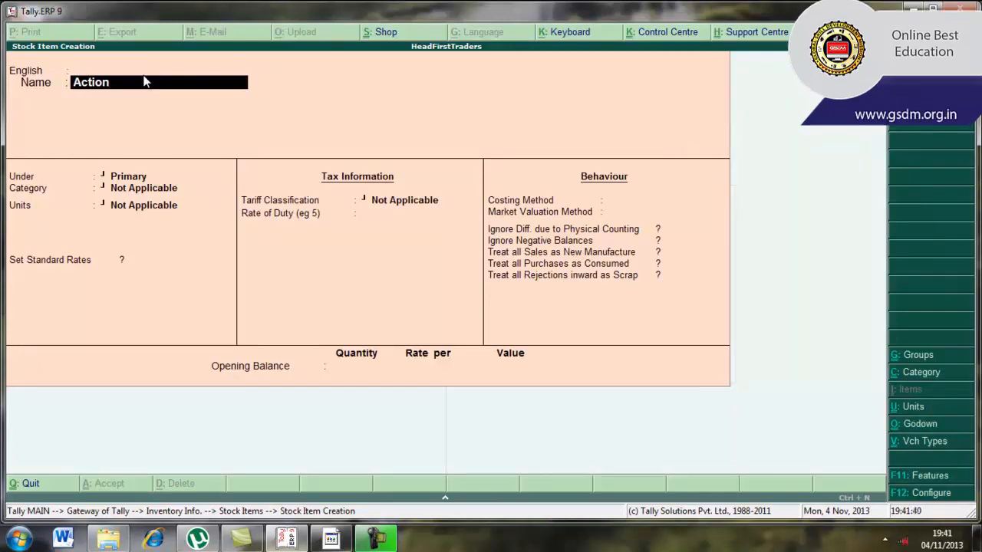
type(" 500(100mg)")
key("Return")
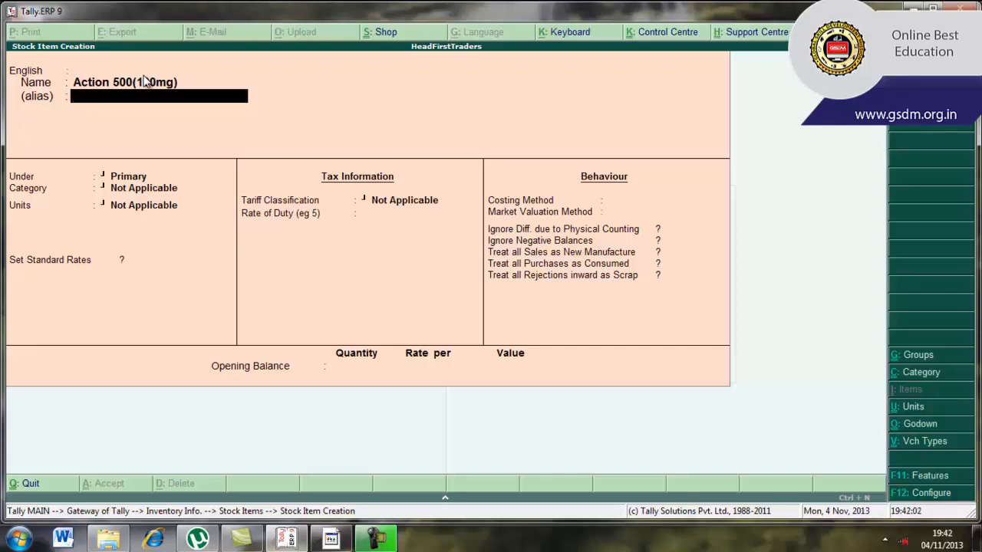
key("Return")
key("Return")
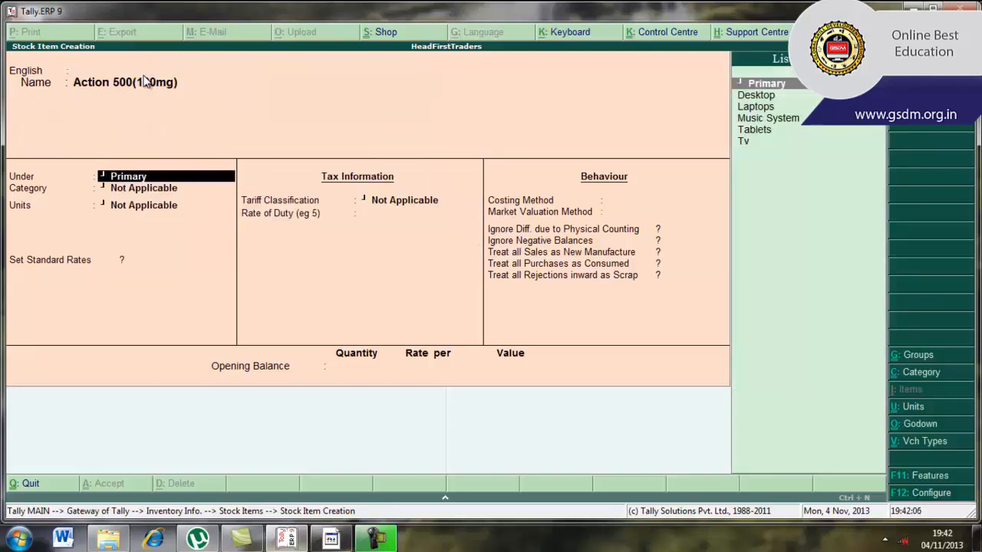
- Assign the Action 500(100mg) stock item to the Tablets group and the 100mg category
key("Down")
key("Down")
key("Down")
key("Down")
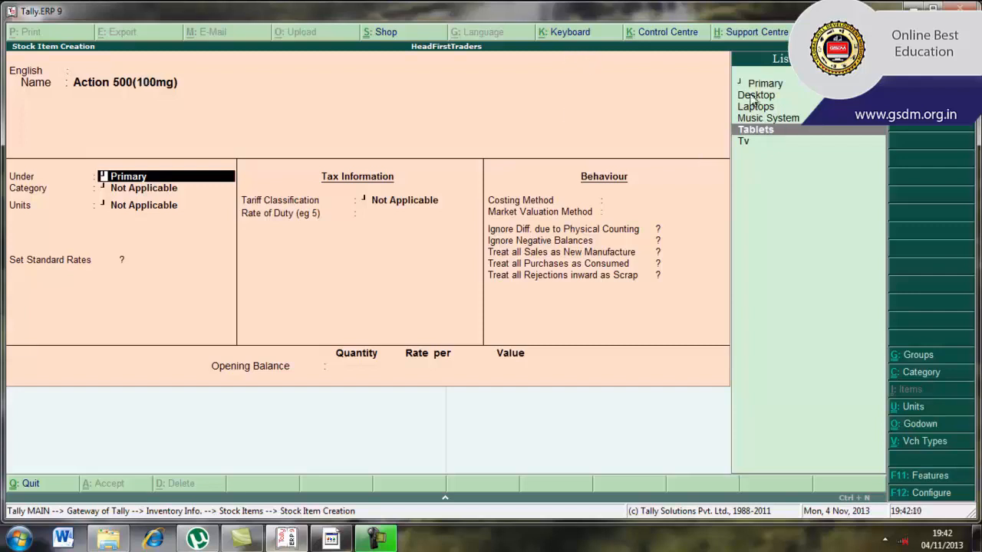
key("Return")
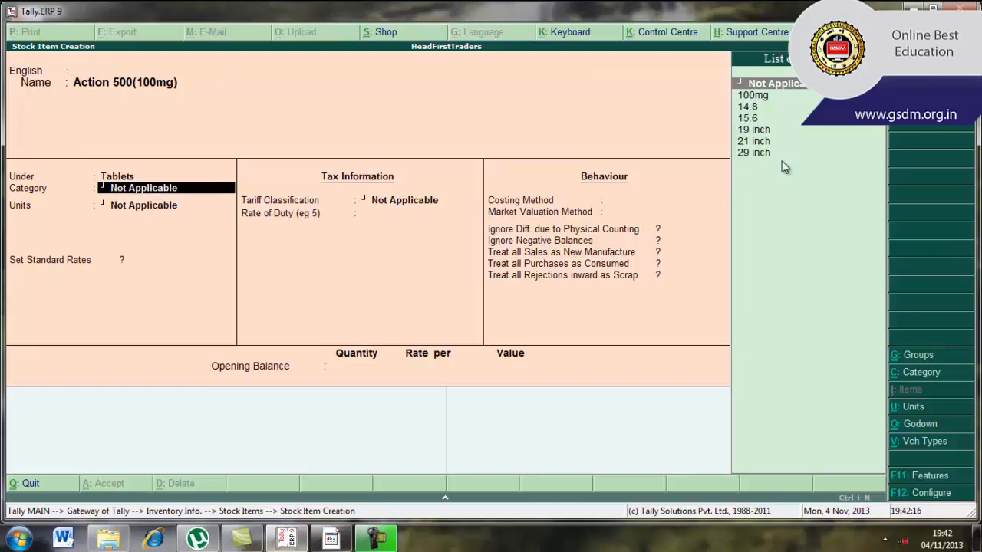
key("Down")
key("Return")
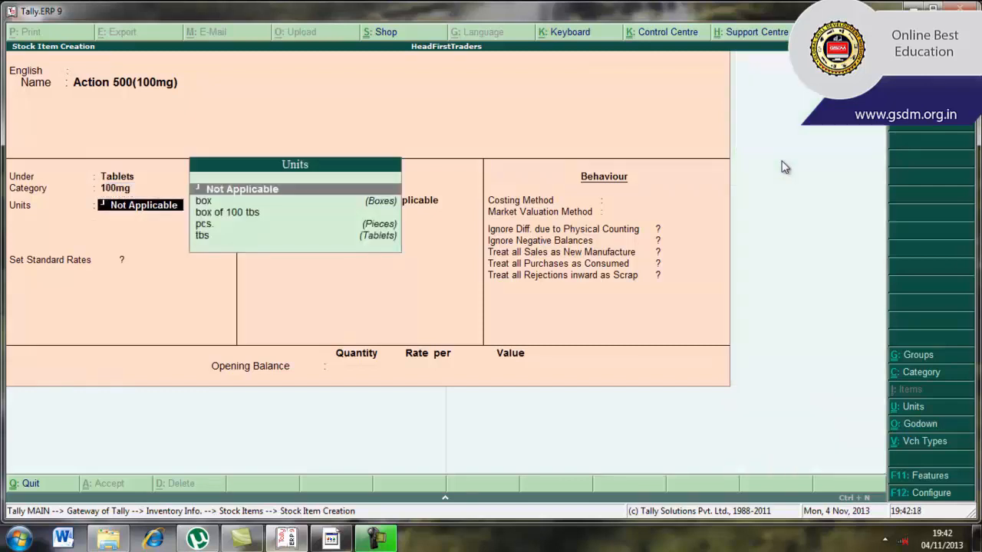
- Set the stock item's unit to box and maintain it in batches, tracking manufacturing dates and using expiry dates
key("Down")
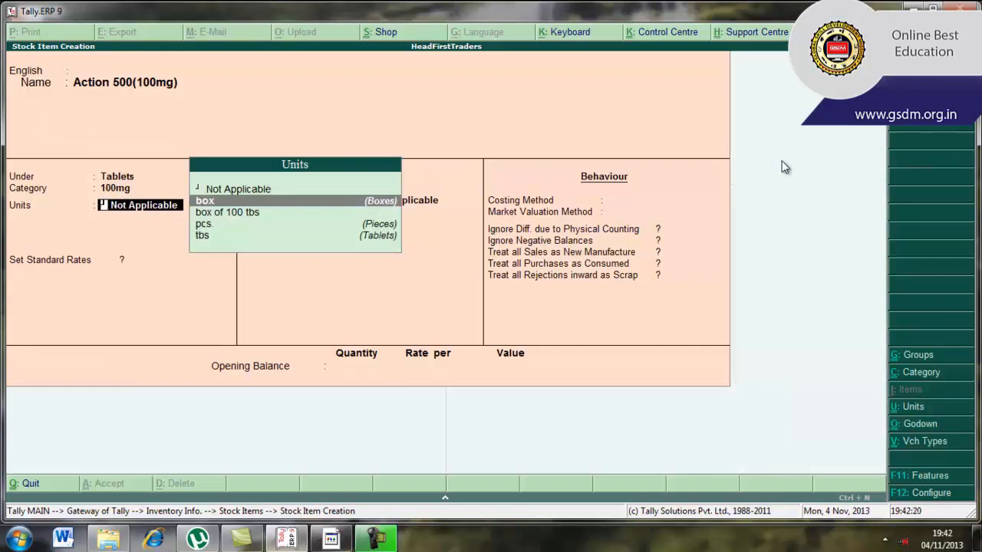
key("Return")
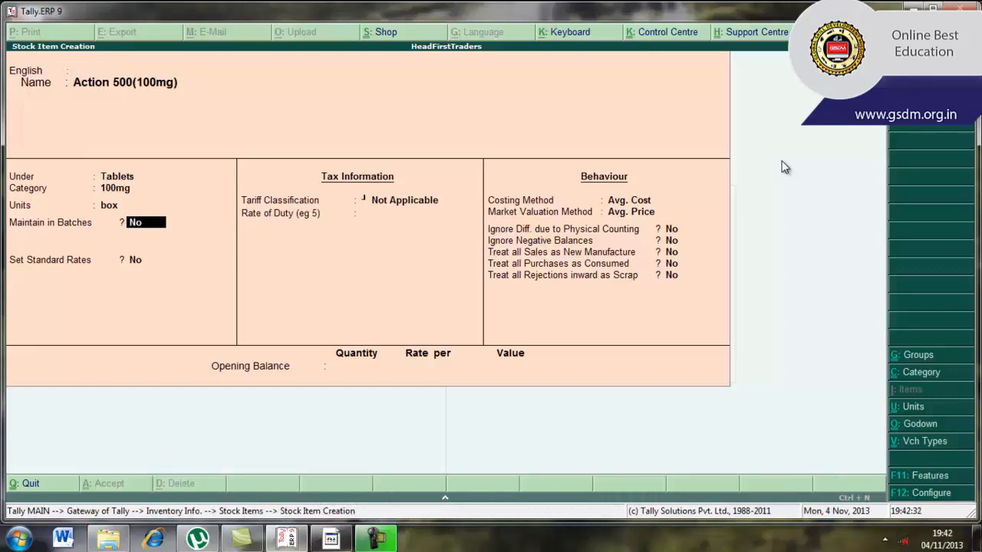
type("yes")
key("Return")
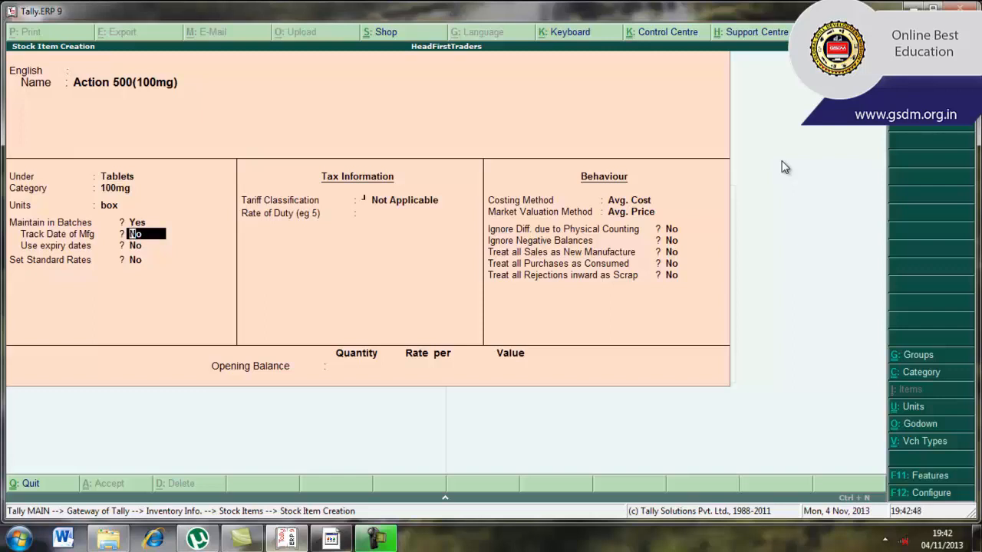
type("y")
key("Return")
type("yes")
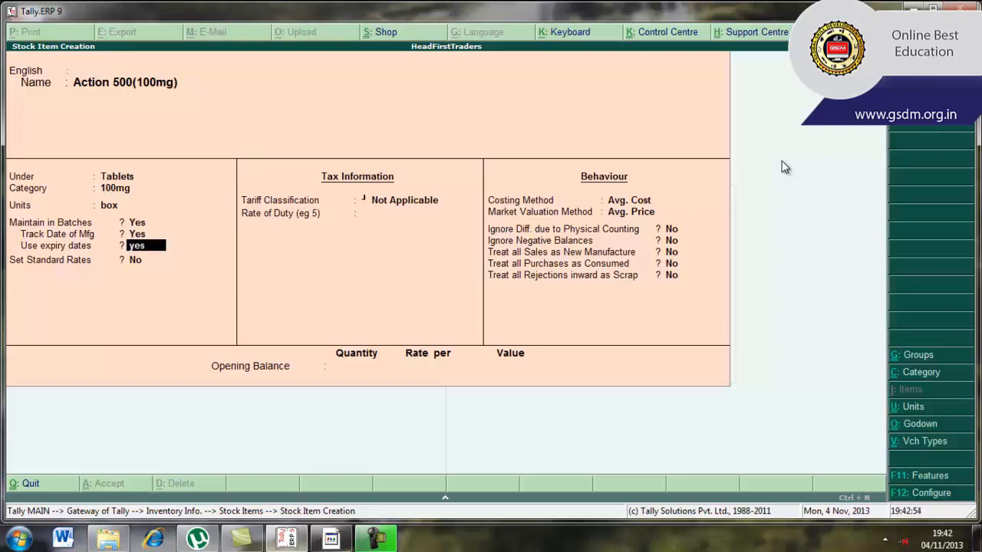
key("Return")
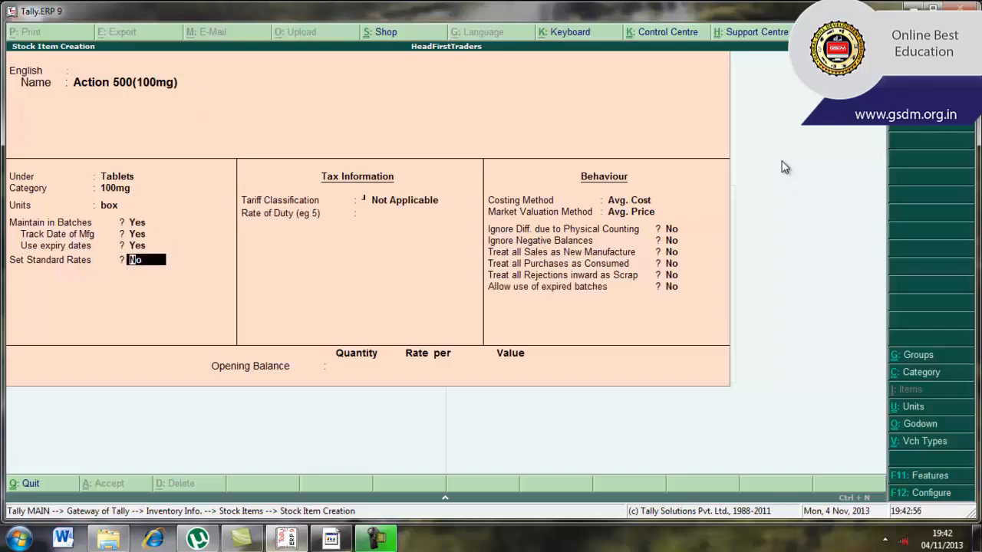
- Keep the remaining item defaults, leave the opening balance empty, save the stock item and return to the Gateway of Tally
key("Return")
key("Return")
key("Return")
key("Return")
key("Return")
key("Return")
key("Return")
key("Return")
key("Return")
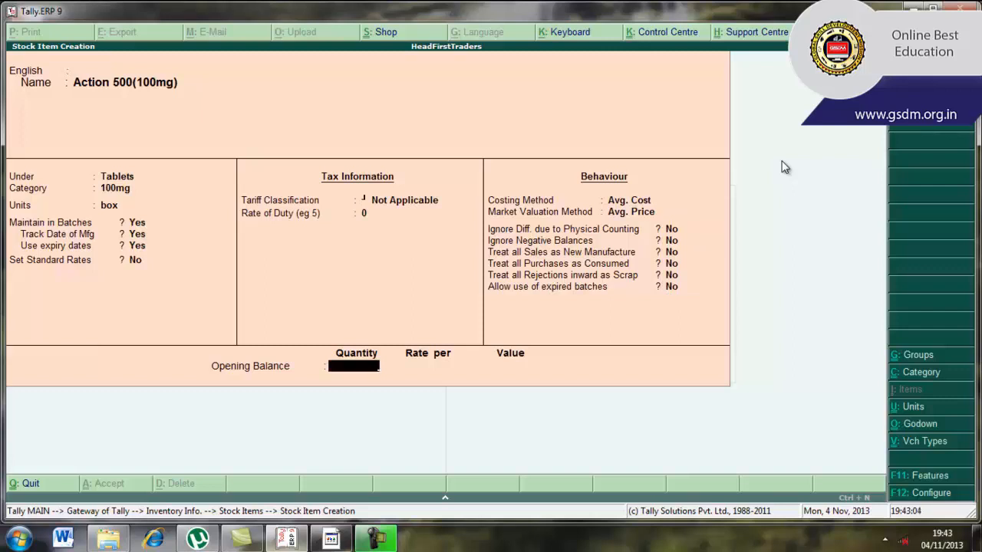
key("Return")
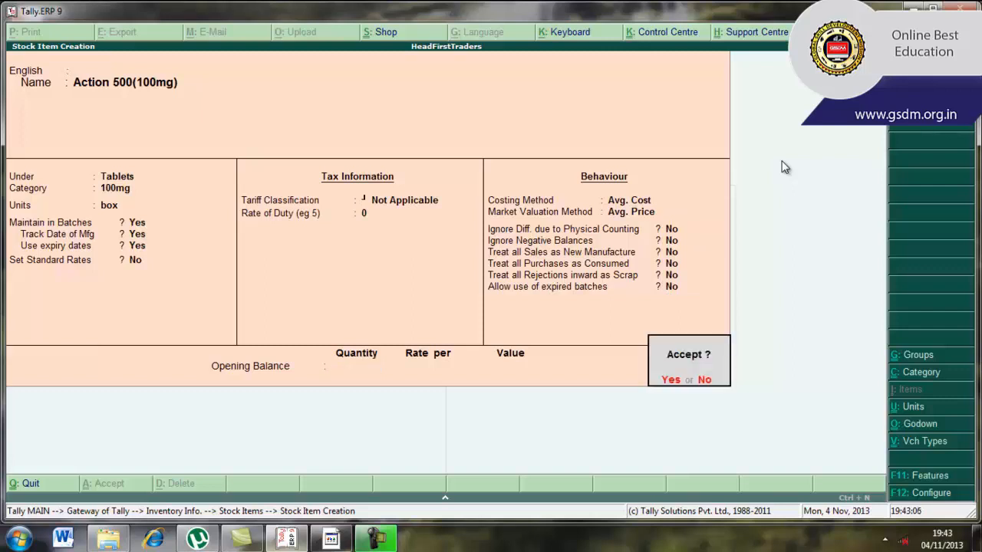
key("y")
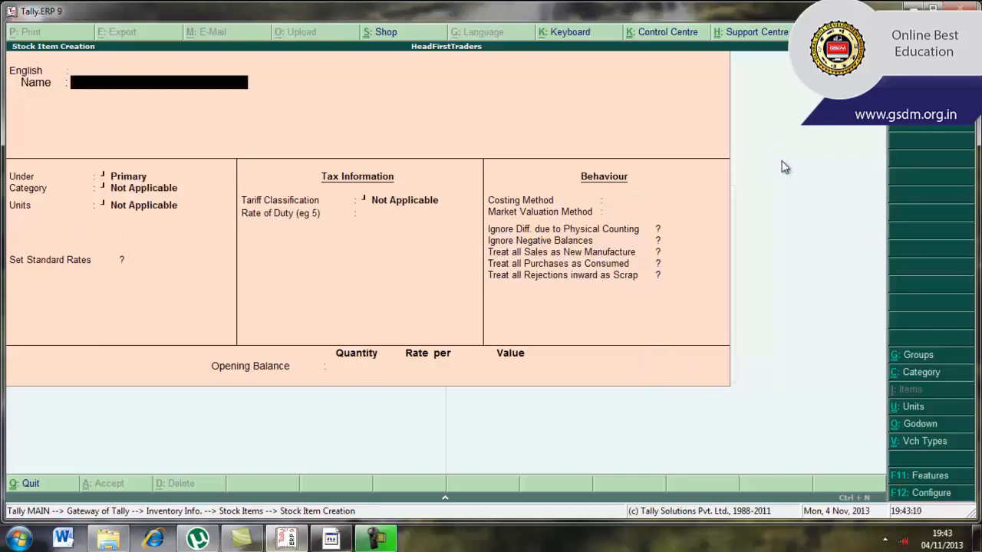
key("Escape")
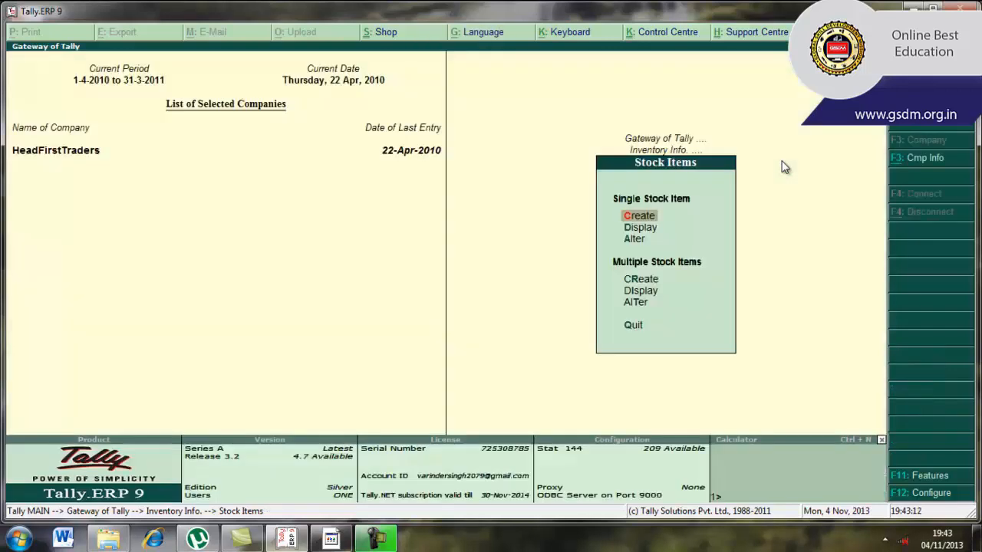
key("Escape")
key("Escape")
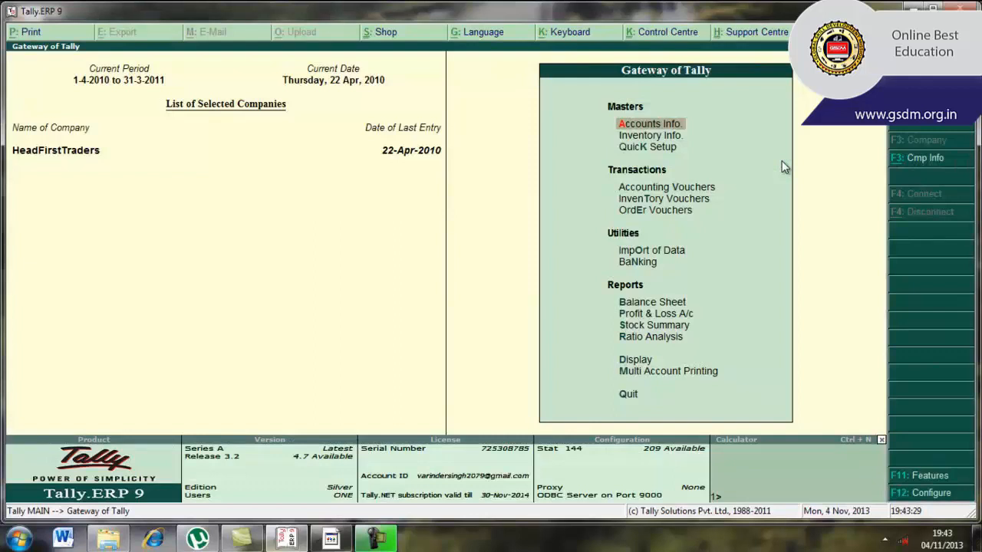
- Create the single ledger Altra Pharma under Sundry Debtors with bill-by-bill balances, its mailing address, state Haryana and no opening balance
key("Return")
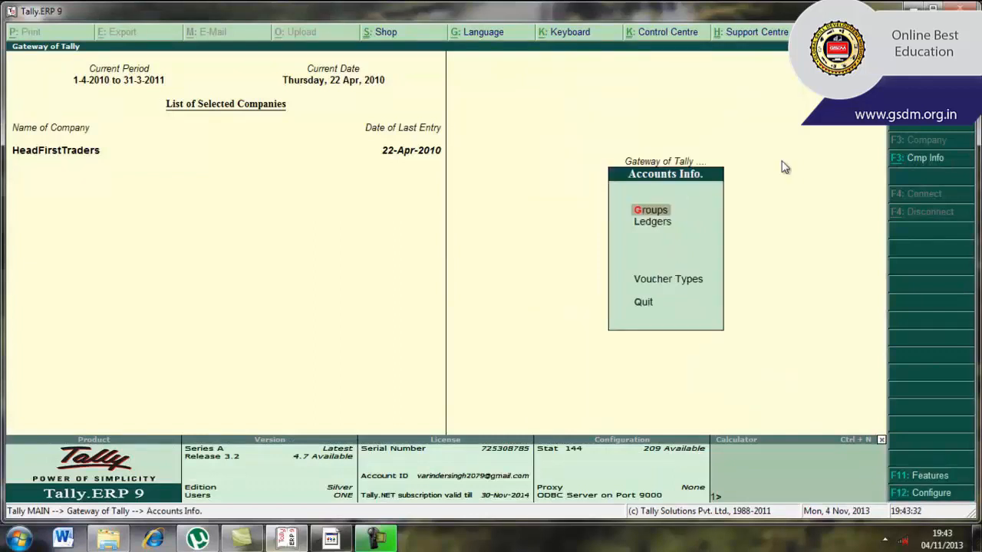
key("Down")
key("Return")
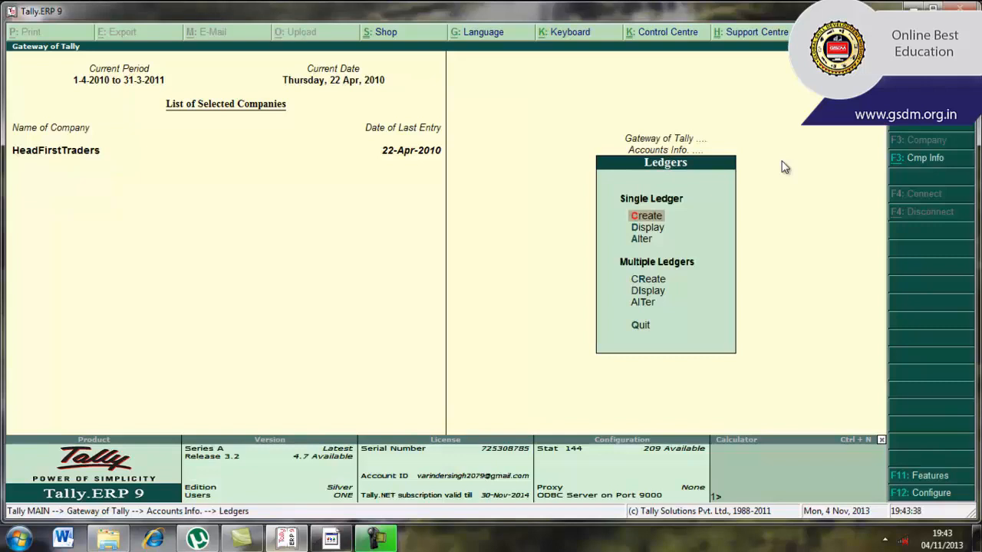
key("Return")
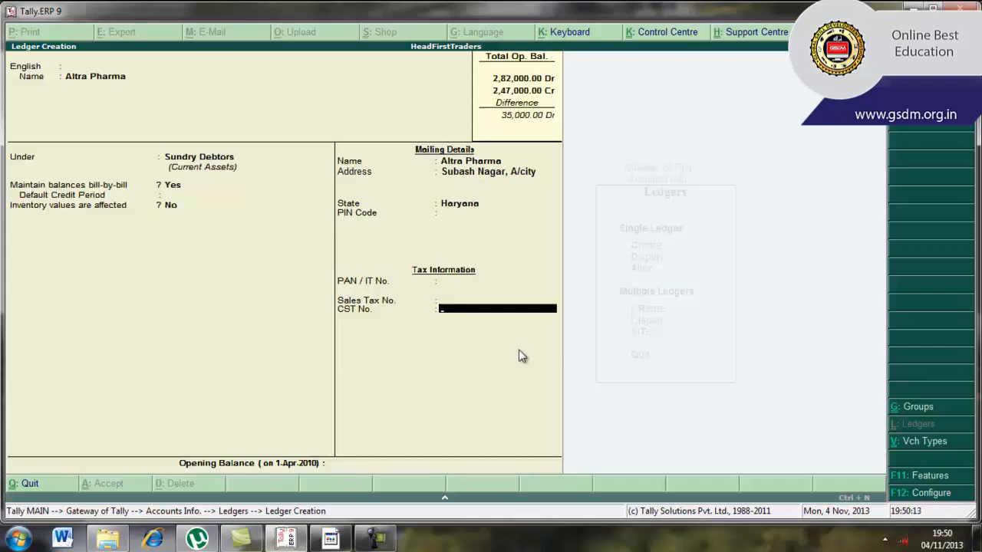
key("Return")
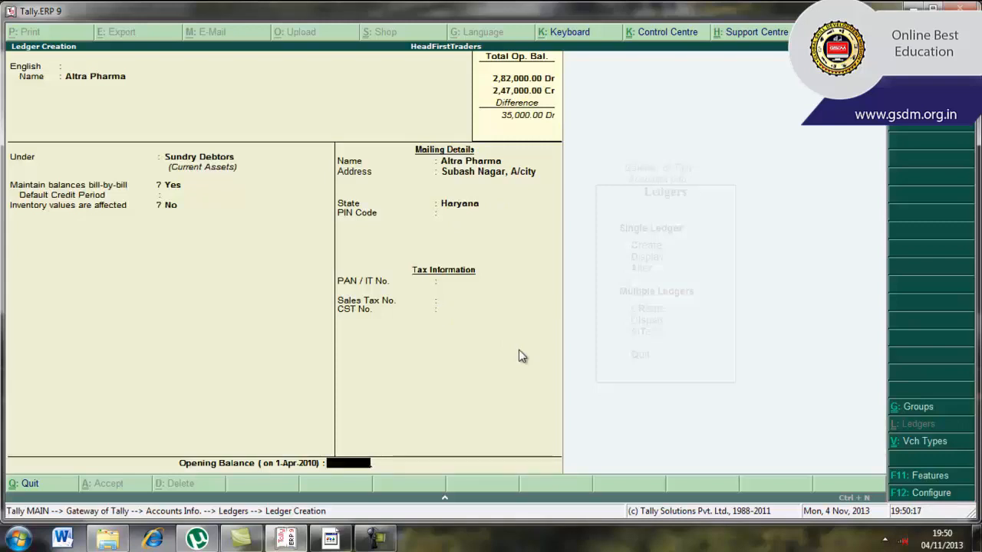
key("Return")
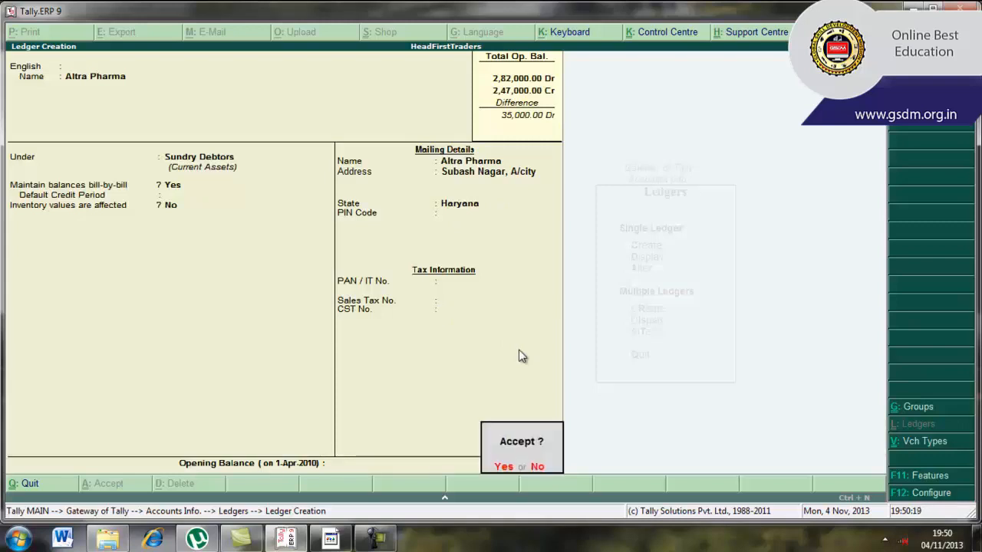
key("Return")
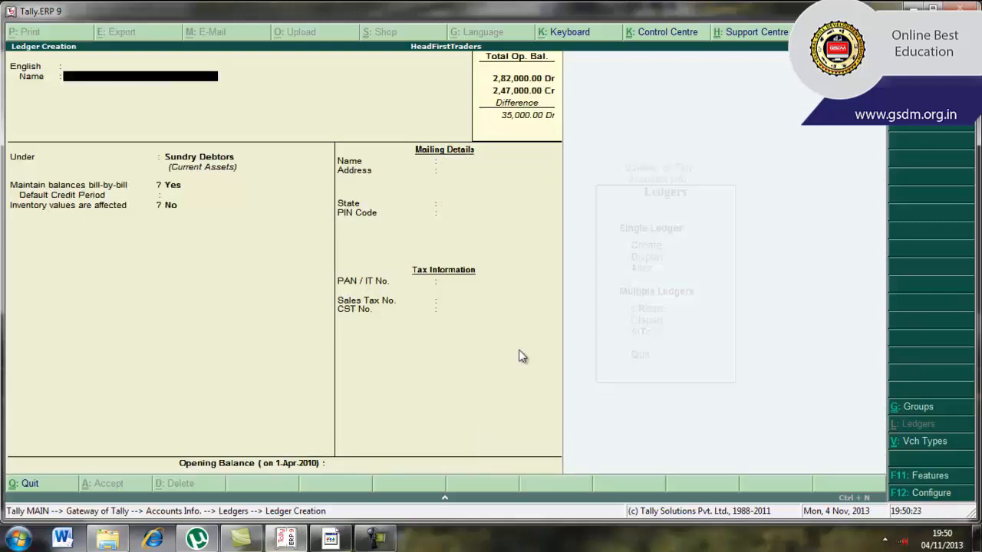
- Create the ledger Satyam Pharma under Sundry Debtors with bill-by-bill balances, its mailing address, state Haryana and no opening balance
type("St")
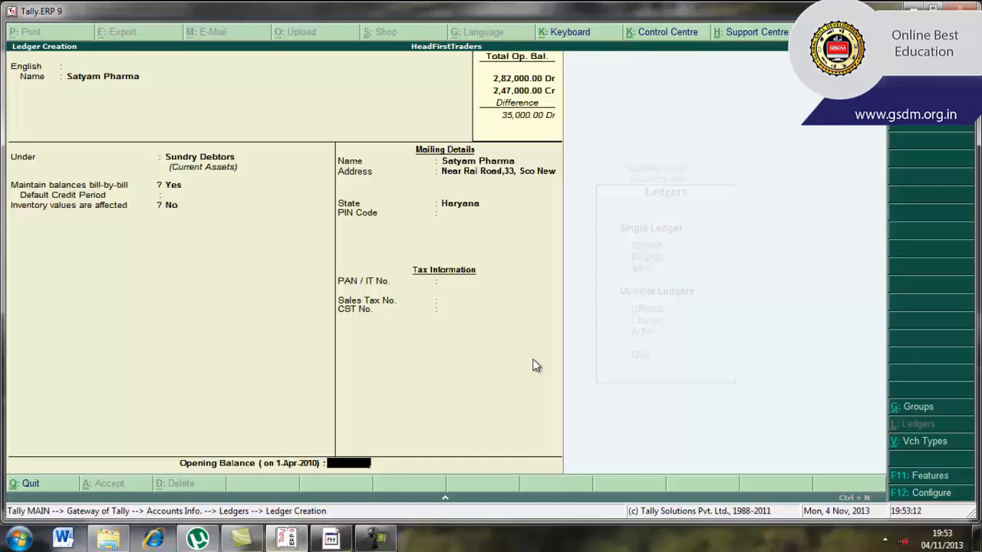
key("Return")
key("Return")
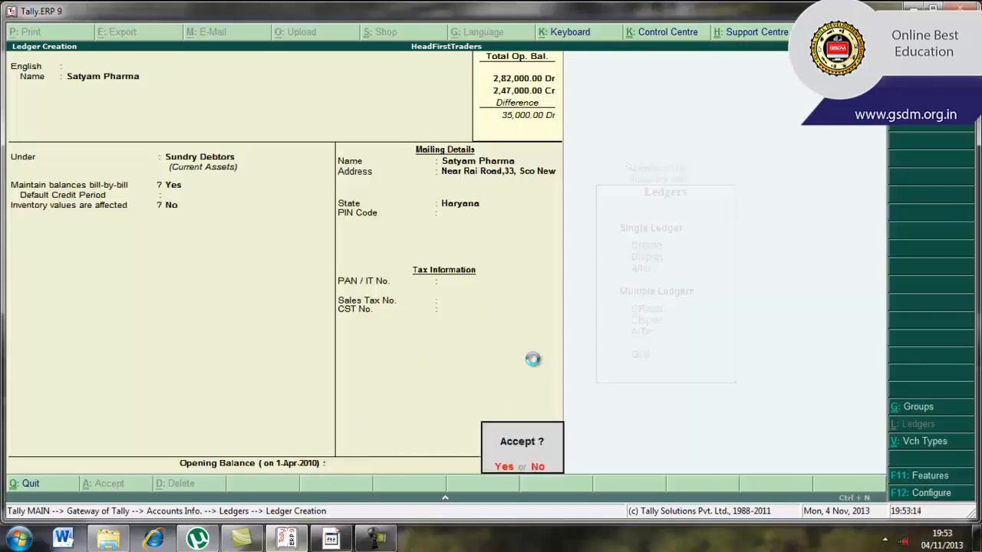